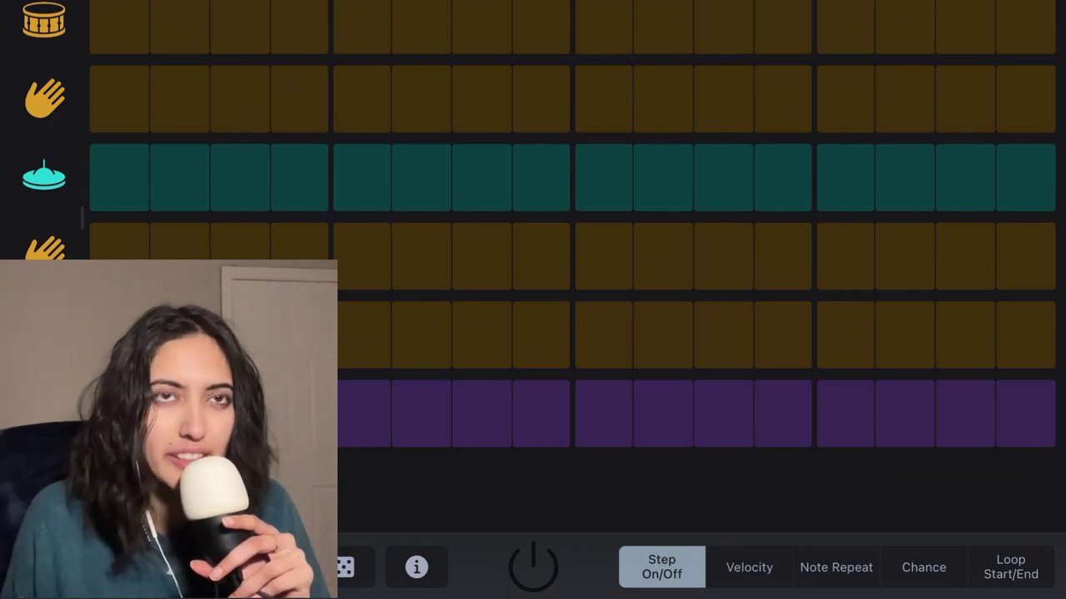
# Step: Toggle the fourth hand-clap step on and back off, leaving the clap row empty
pyautogui.click(299, 98)
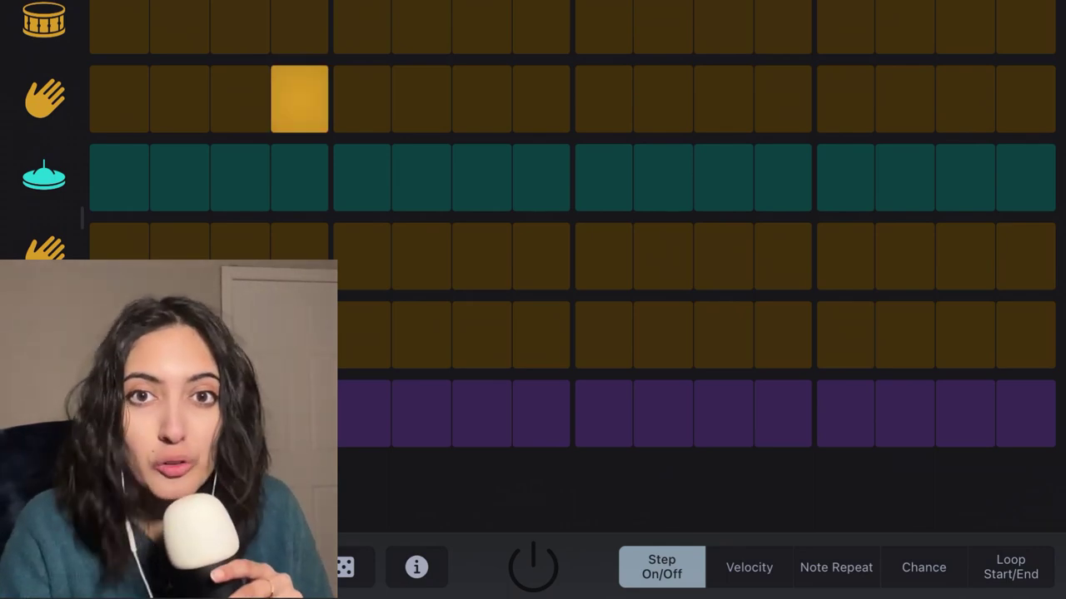
pyautogui.click(299, 98)
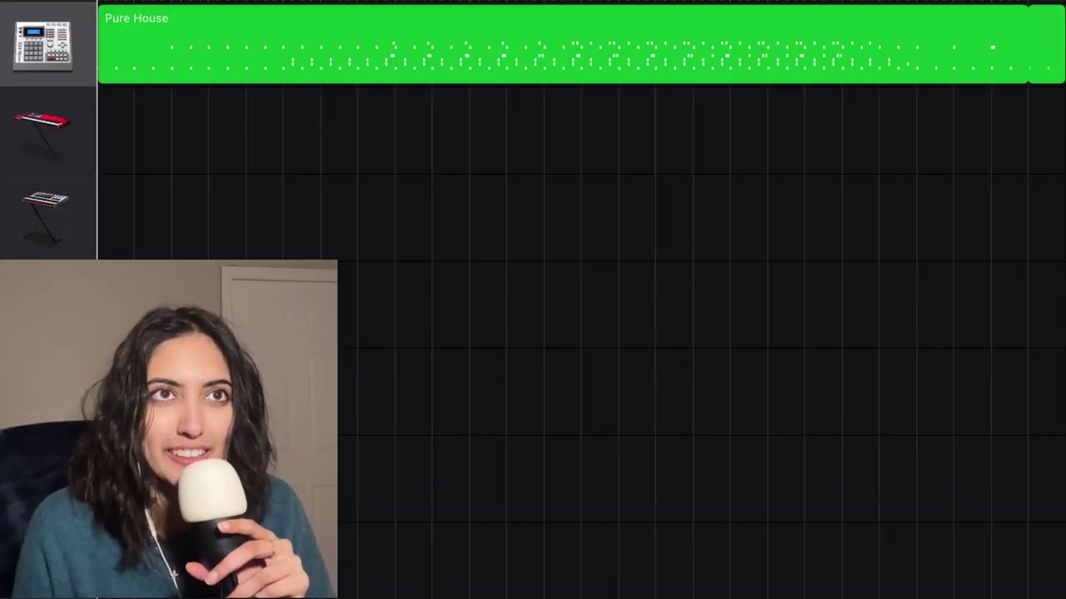
# Step: Play back the Pure House drum region from the Tracks view
pyautogui.press('space')
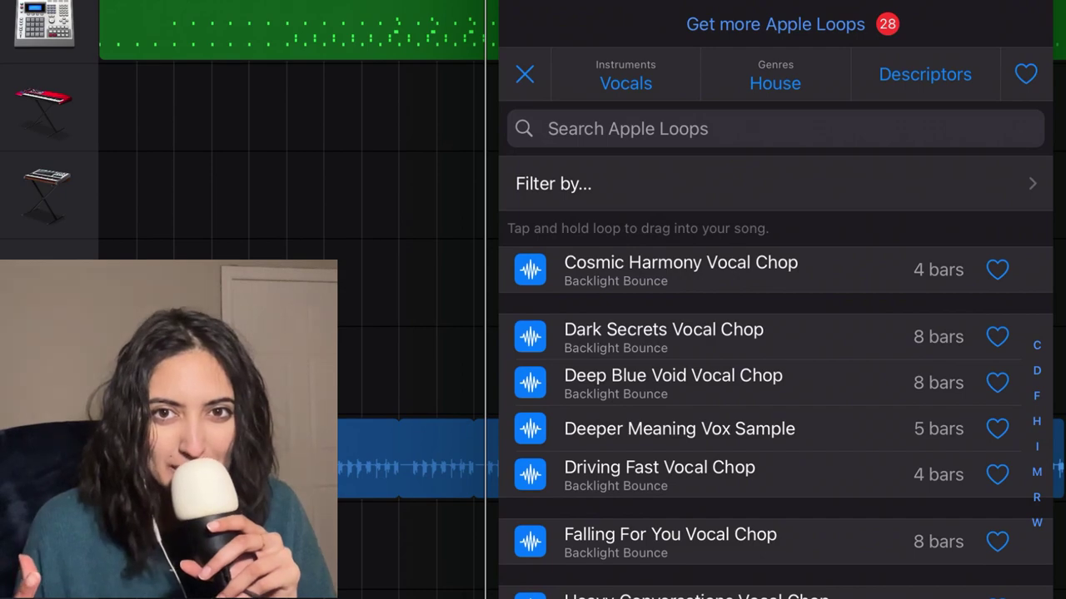
# Step: Preview the Heavy Conversations, Falling For You and Cosmic Harmony Vocal Chop loops
pyautogui.scroll(-3, 775, 374)
pyautogui.scroll(-2, 774, 375)
pyautogui.scroll(-2, 774, 375)
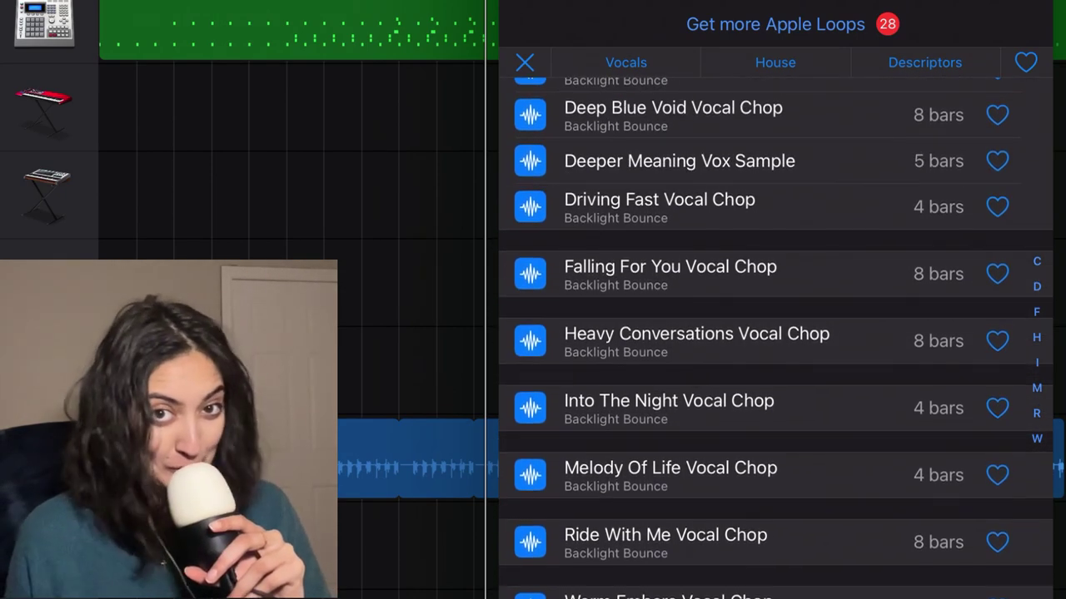
pyautogui.click(696, 340)
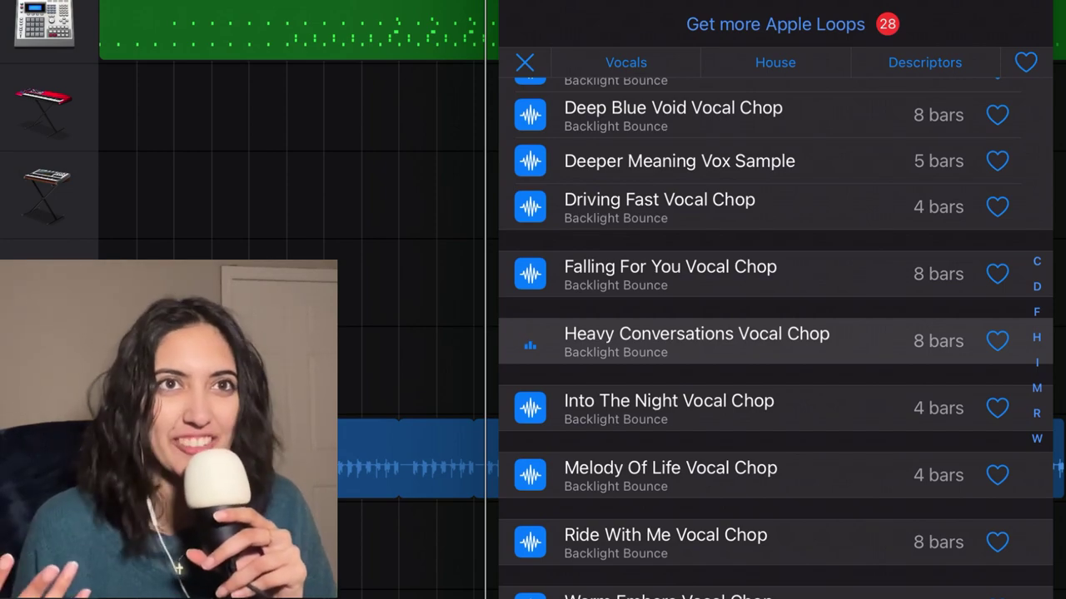
pyautogui.click(670, 273)
pyautogui.scroll(1, 774, 333)
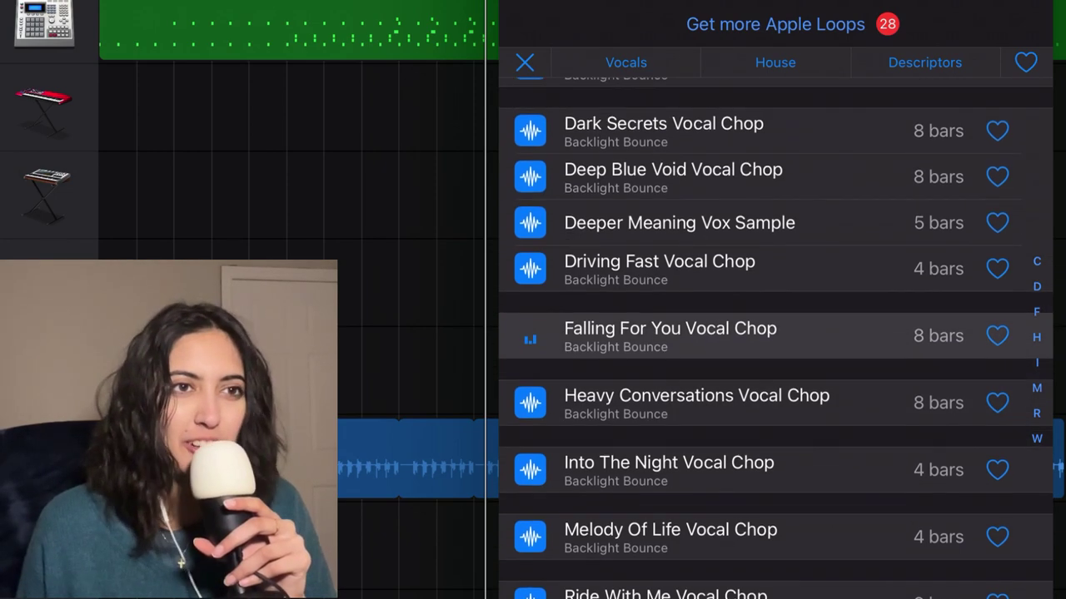
pyautogui.scroll(3, 774, 333)
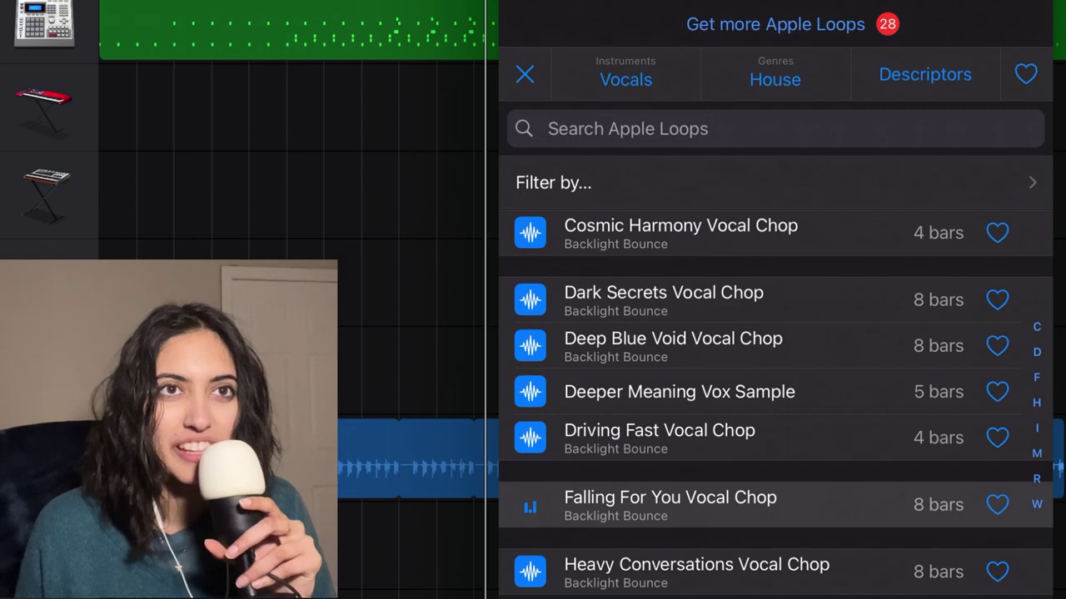
pyautogui.click(680, 233)
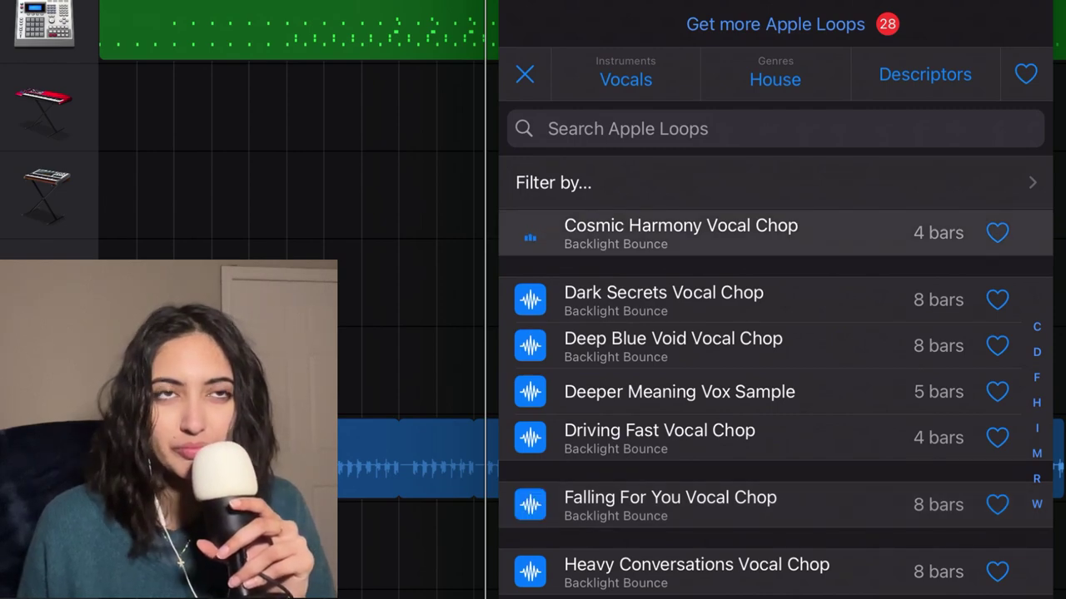
# Step: Remove the House genre filter from the vocal loops
pyautogui.click(774, 73)
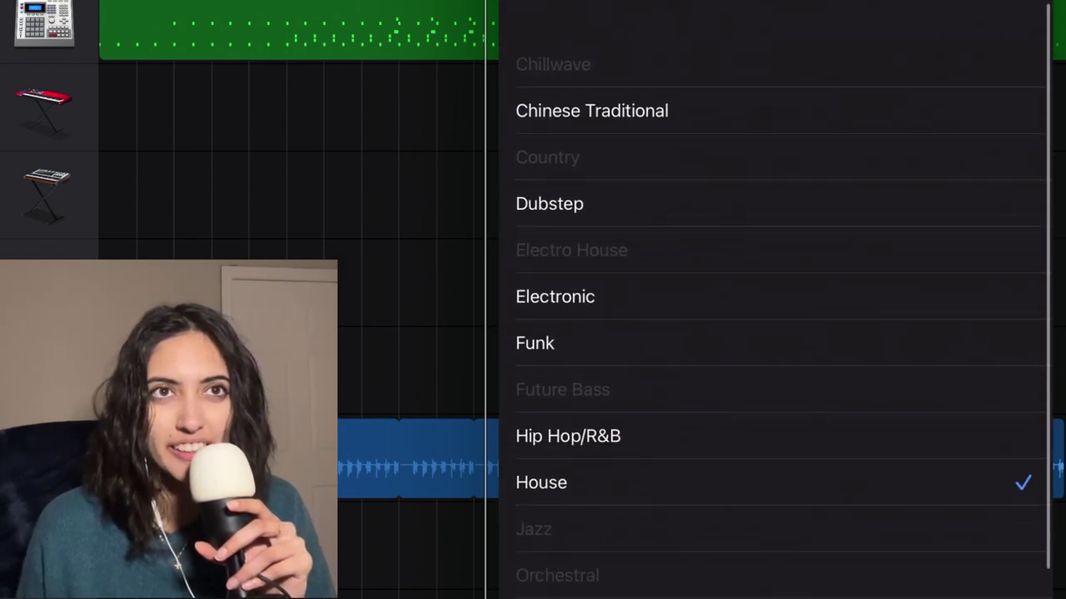
pyautogui.click(540, 442)
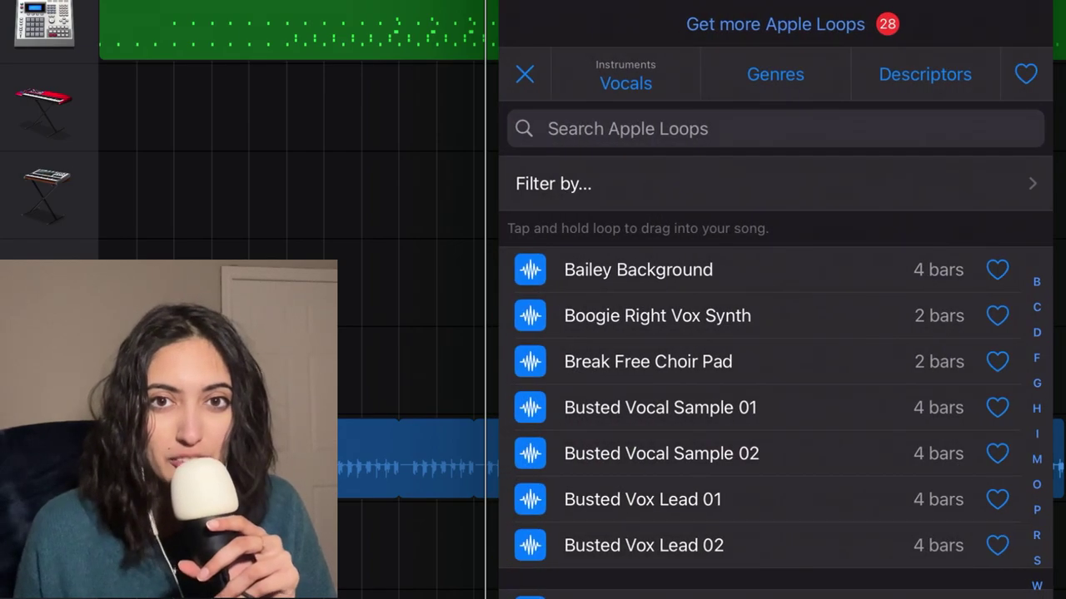
pyautogui.click(775, 73)
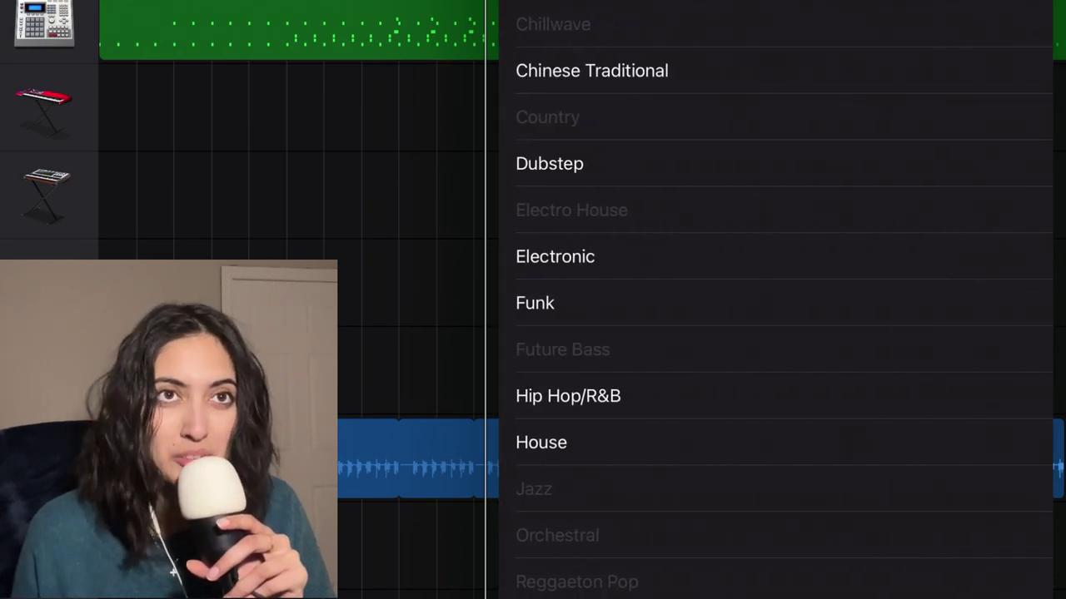
# Step: Preview the Mount Up Choir and Otherworldly Vox Pad loops
pyautogui.scroll(-3, 774, 333)
pyautogui.scroll(-3, 774, 333)
pyautogui.scroll(-3, 774, 333)
pyautogui.scroll(-3, 775, 333)
pyautogui.scroll(-3, 775, 333)
pyautogui.scroll(-2, 774, 333)
pyautogui.scroll(-2, 774, 333)
pyautogui.scroll(-3, 774, 333)
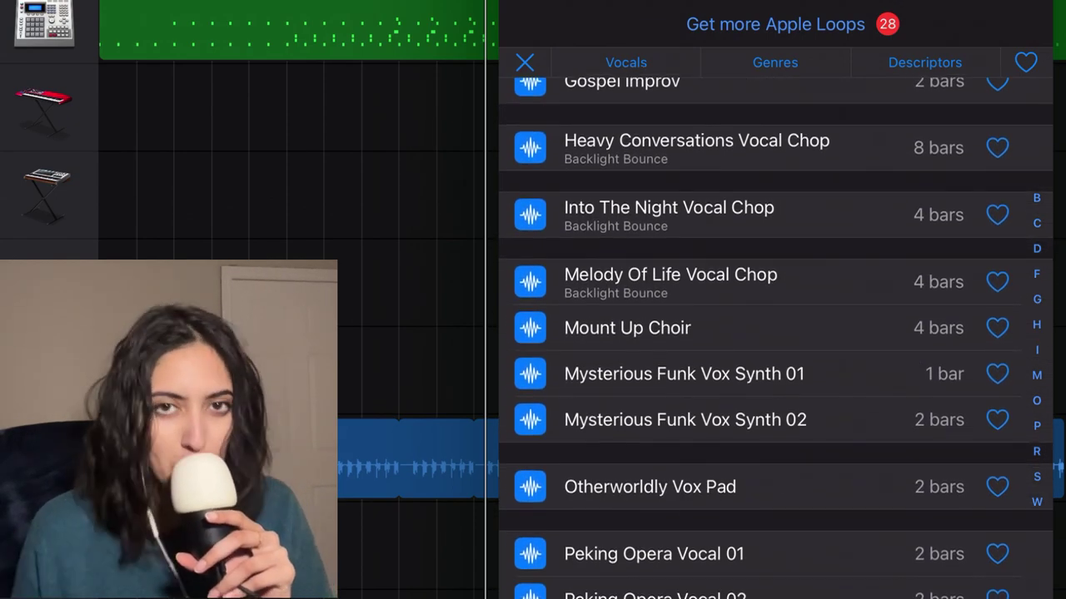
pyautogui.click(627, 327)
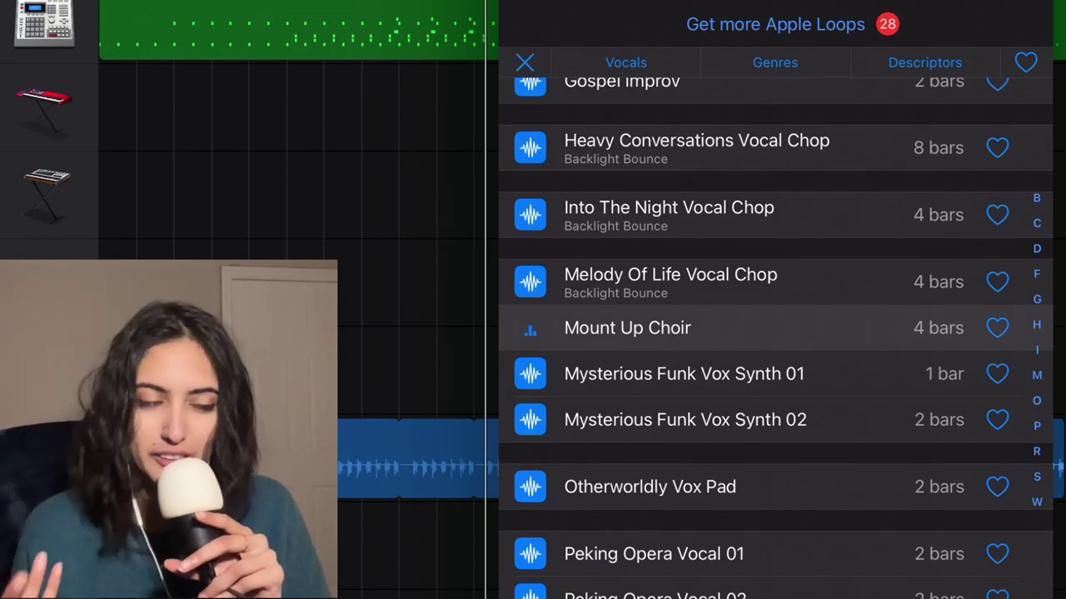
pyautogui.scroll(-2, 774, 333)
pyautogui.click(649, 334)
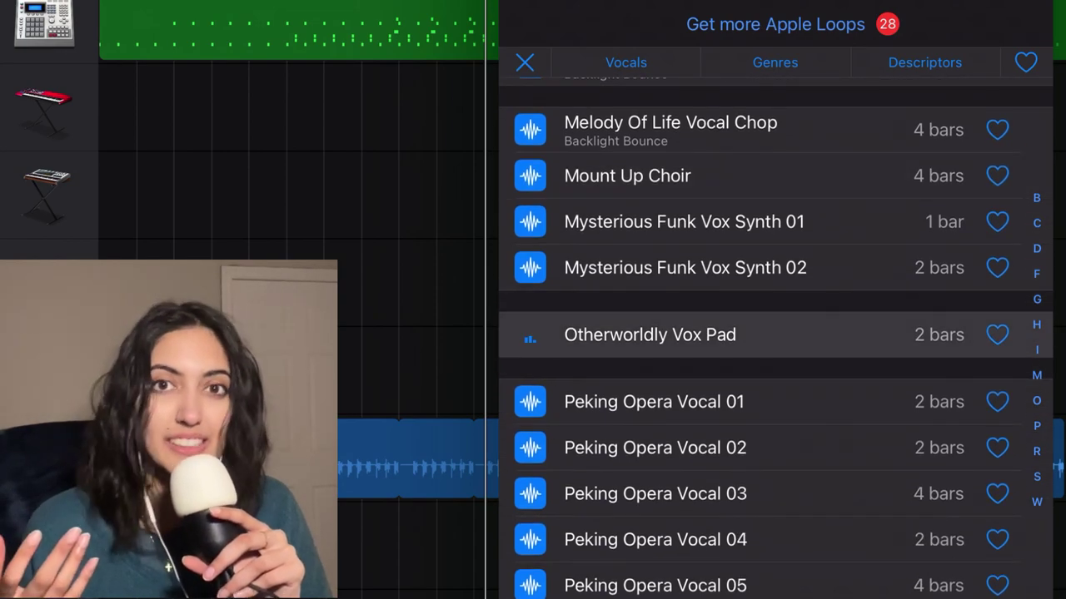
# Step: Scroll further down the loop list and preview Pitched Vox Lead 02
pyautogui.scroll(-1, 775, 333)
pyautogui.scroll(-2, 775, 333)
pyautogui.scroll(-5, 774, 333)
pyautogui.scroll(-5, 774, 333)
pyautogui.scroll(-10, 774, 333)
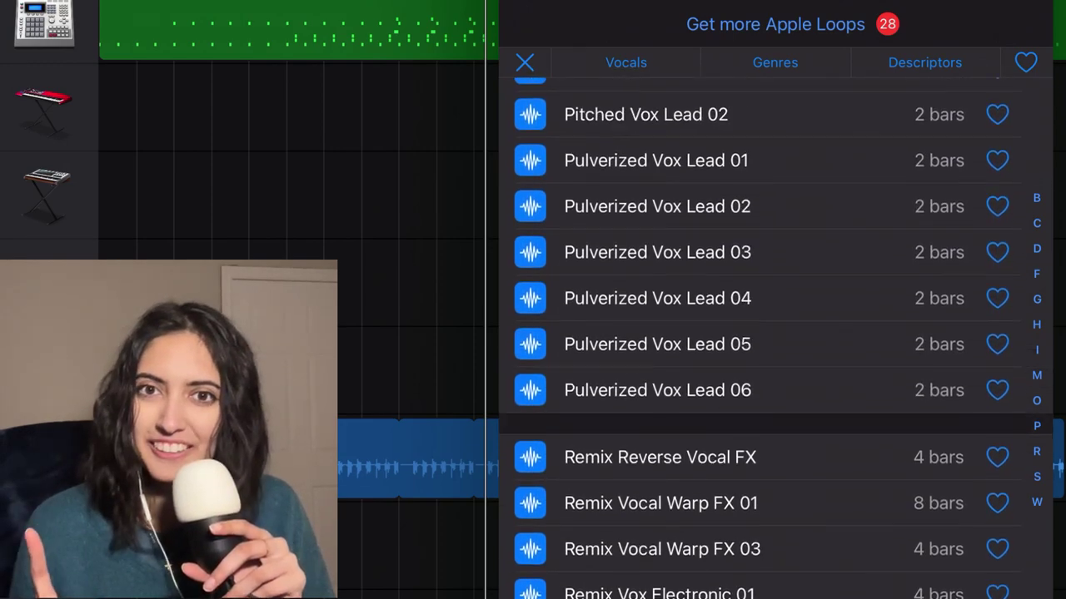
pyautogui.scroll(-2, 774, 333)
pyautogui.scroll(-3, 774, 333)
pyautogui.scroll(3, 774, 333)
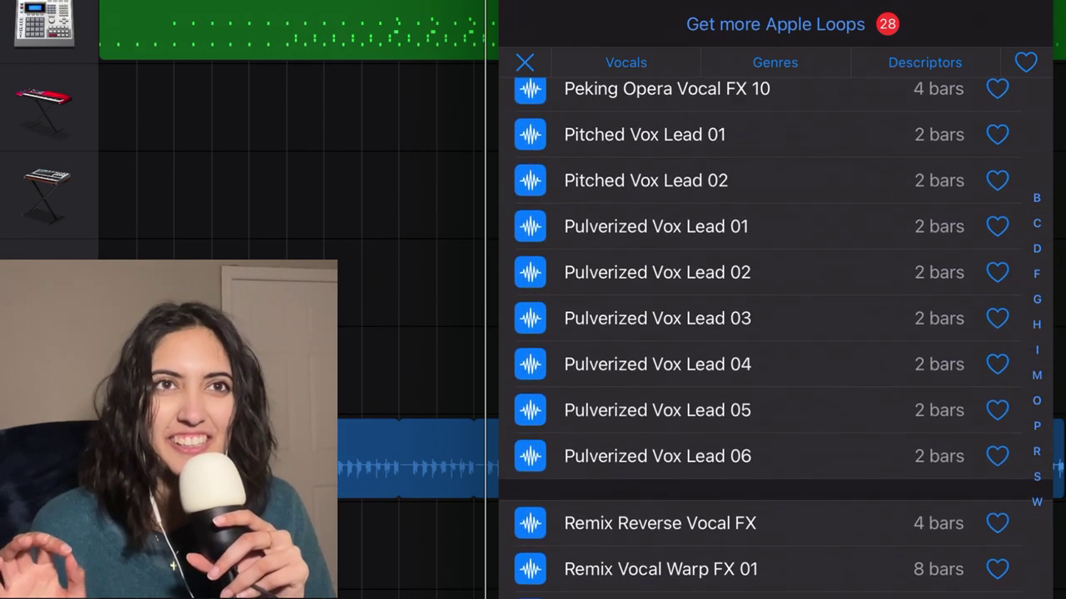
pyautogui.click(646, 180)
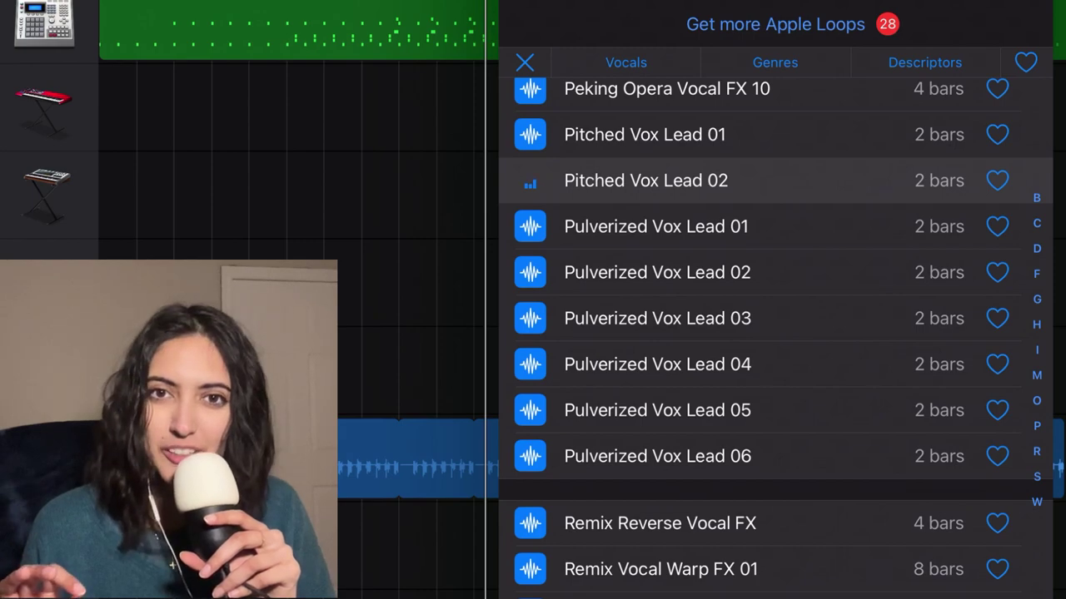
pyautogui.scroll(-5, 775, 333)
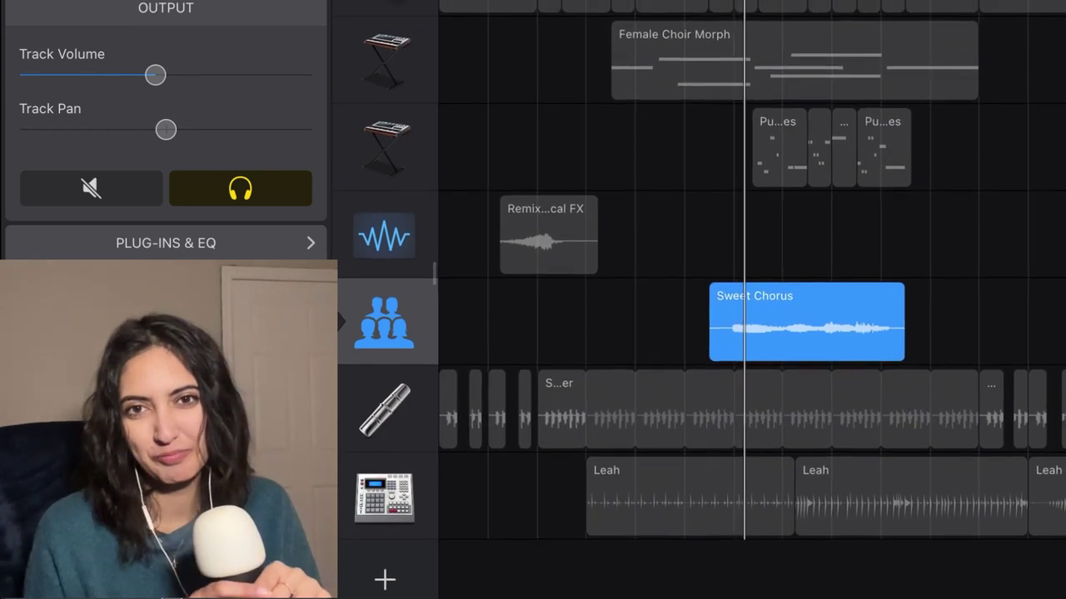
# Step: Scroll up the Tracks view to review the vocal and synth regions
pyautogui.scroll(2, 749, 292)
pyautogui.scroll(2, 749, 292)
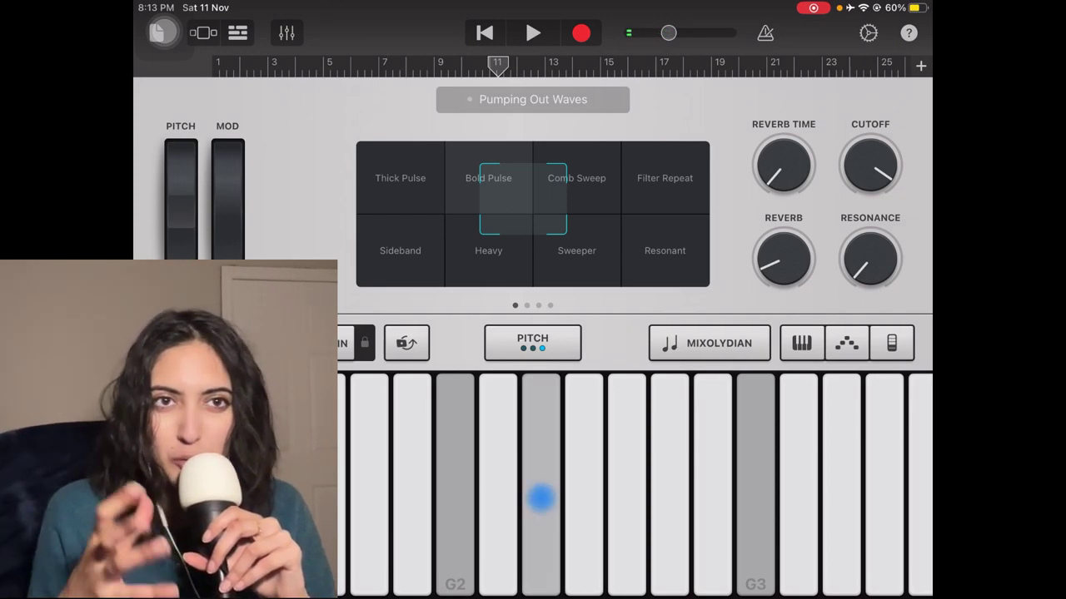
# Step: Play synth notes, morph the Transform Pad toward Heavy, then start song playback
pyautogui.click(541, 500)
pyautogui.click(497, 507)
pyautogui.moveTo(523, 198); pyautogui.dragTo(516, 213)
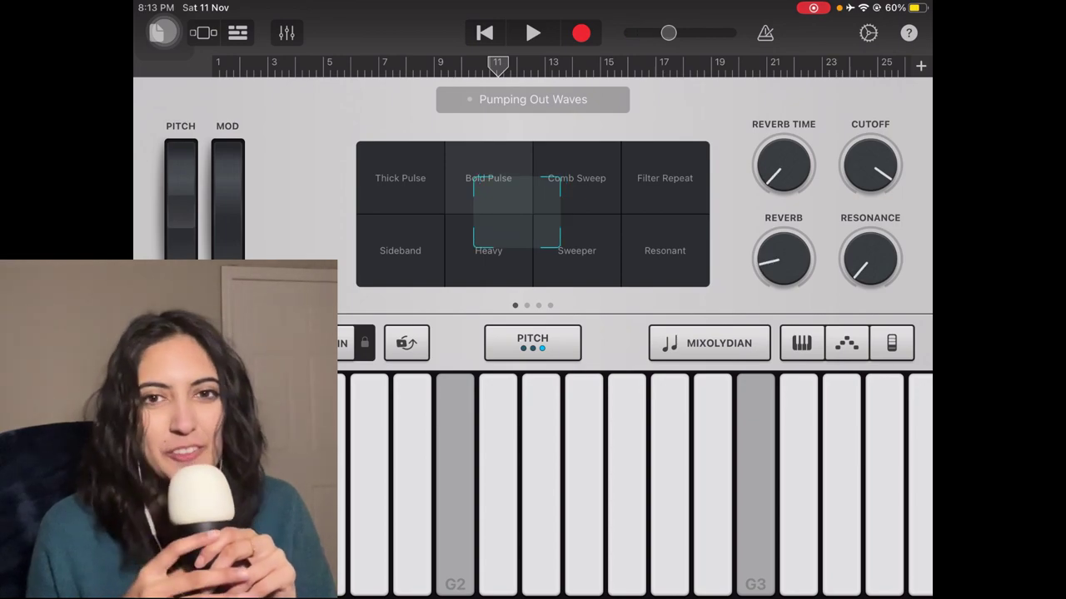
pyautogui.click(585, 499)
pyautogui.click(542, 500)
pyautogui.click(498, 519)
pyautogui.click(454, 528)
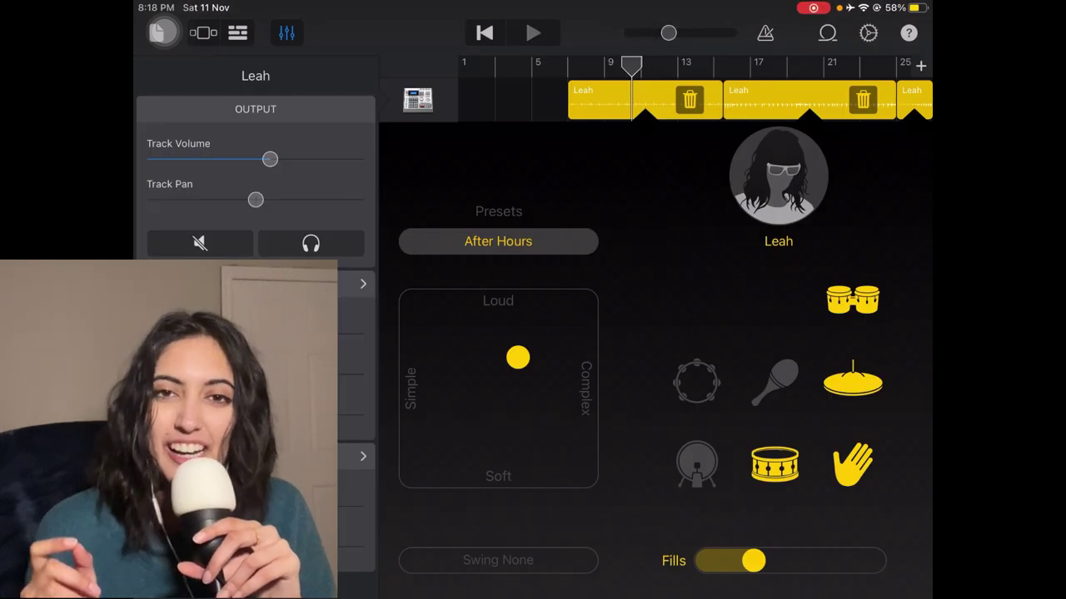
pyautogui.press('space')
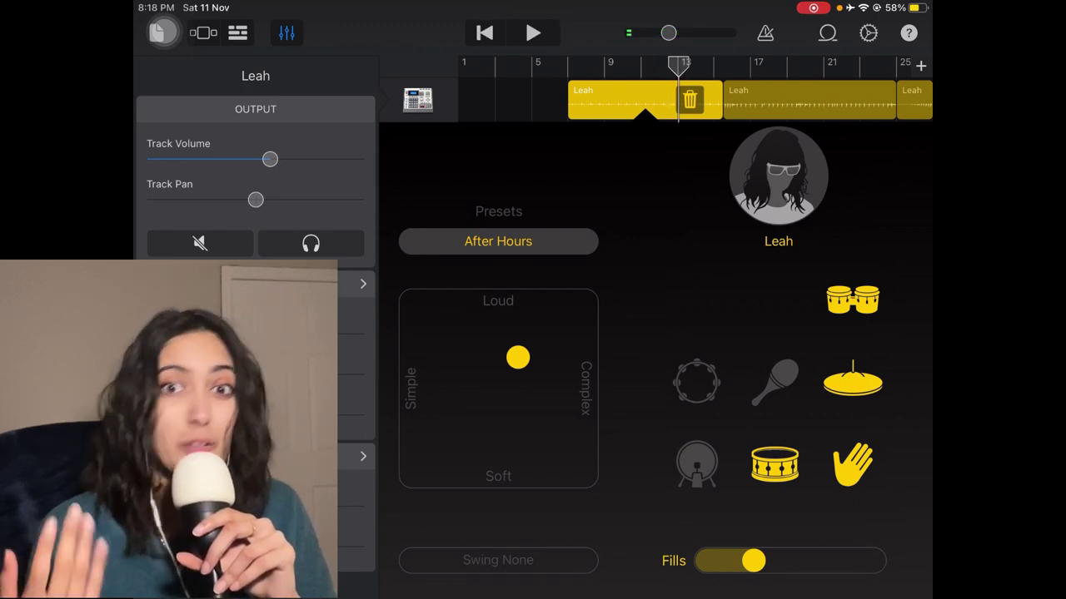
# Step: Drag the drummer puck toward softer, more complex playing and play the song to hear it
pyautogui.moveTo(518, 357); pyautogui.dragTo(536, 395)
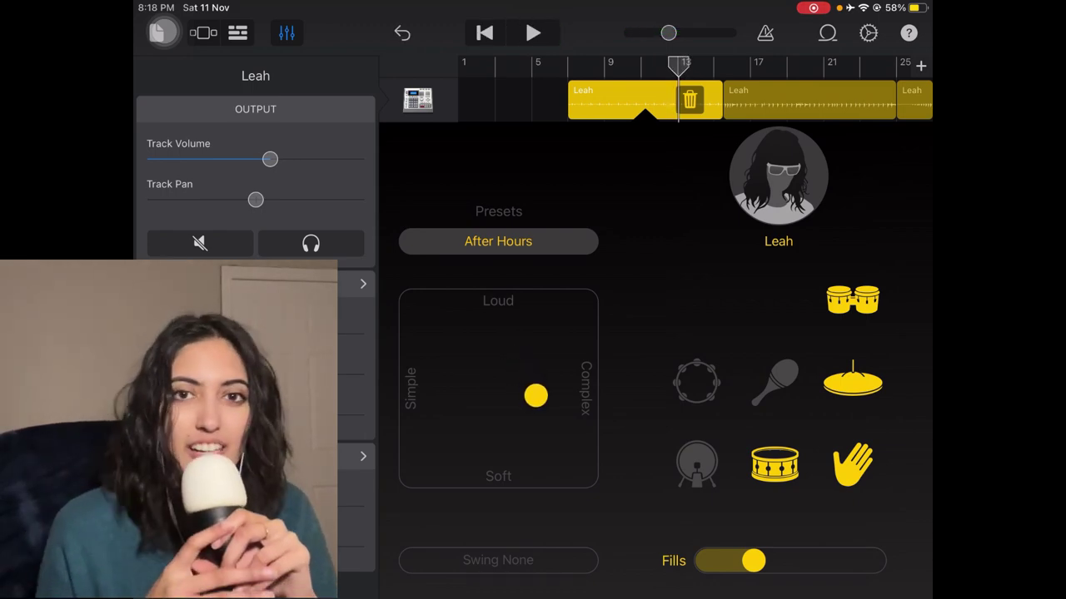
pyautogui.press('space')
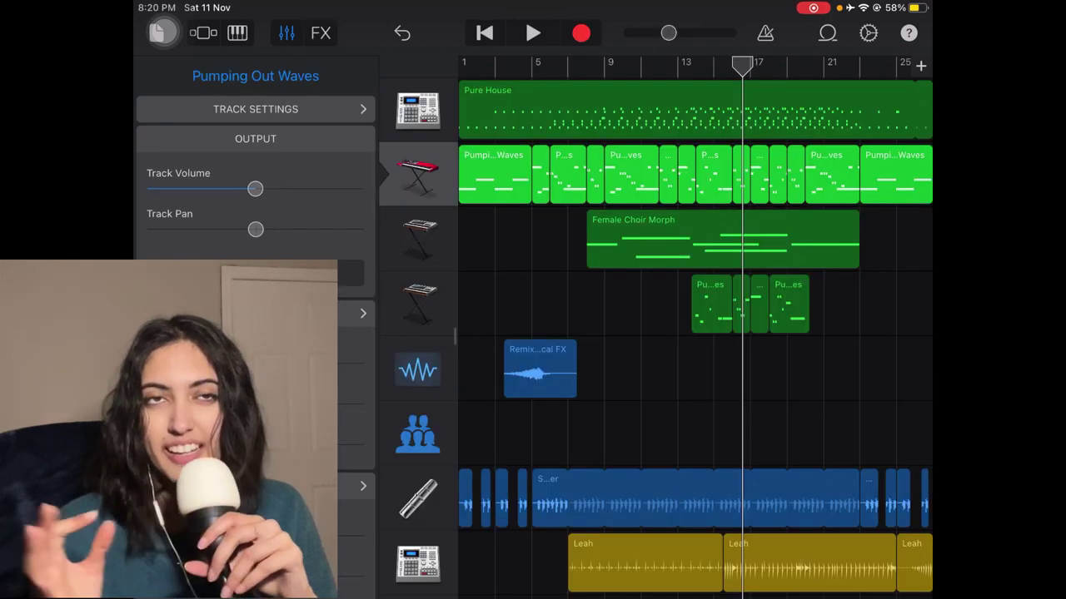
# Step: Play the full arrangement, then stop playback
pyautogui.press('space')
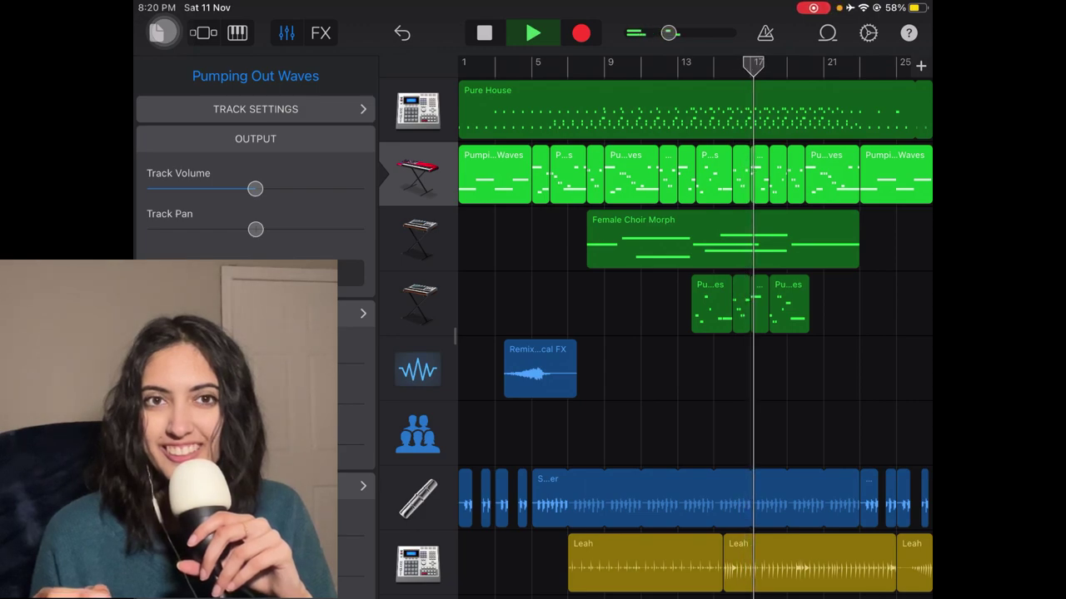
pyautogui.press('space')
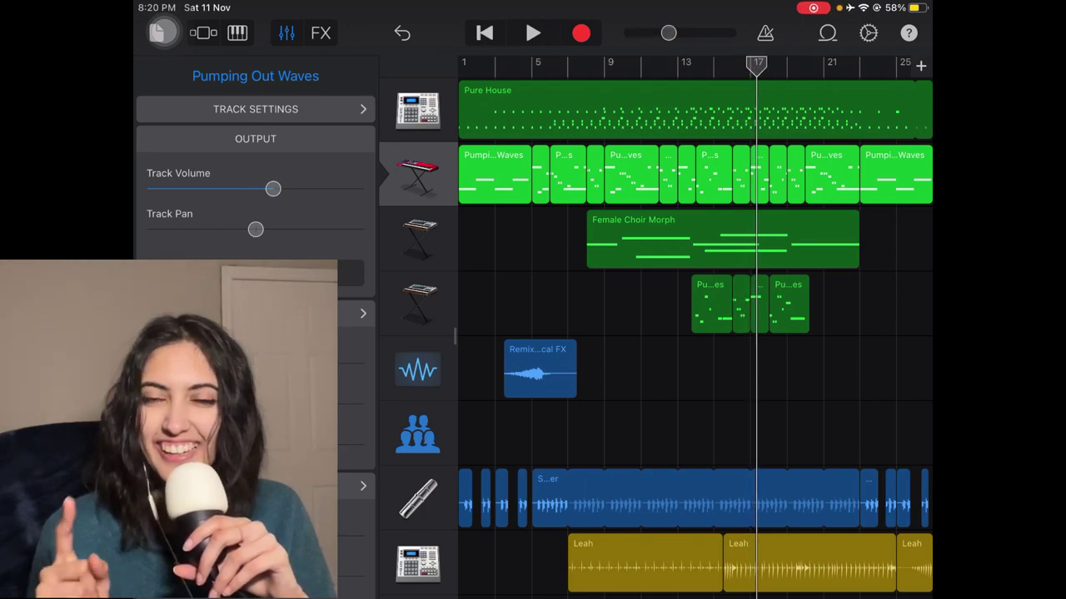